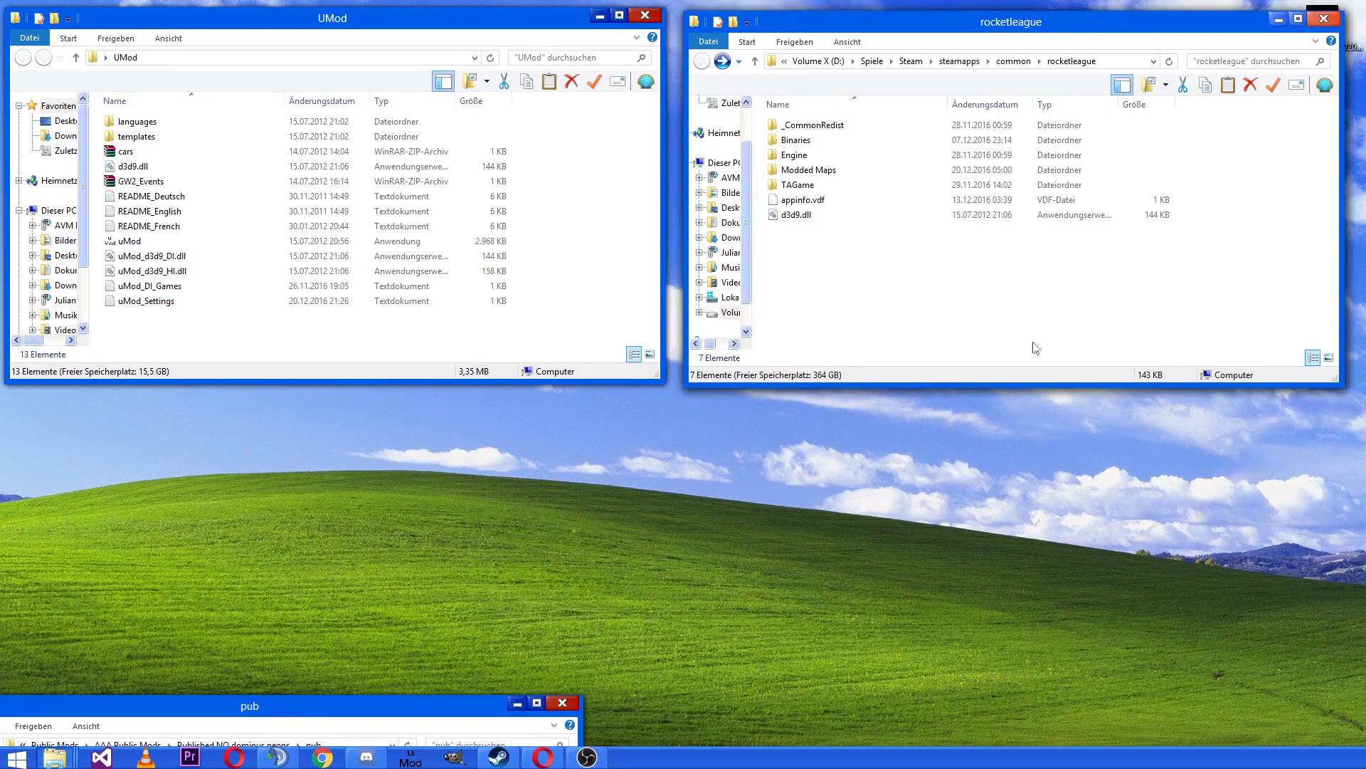
- Select the 13 UMod files in the folder, then clear the selection
left_click_drag(901, 263, 898, 349)
left_click_drag(233, 340, 100, 99)
left_click(356, 345)
left_click_drag(507, 328, 50, 64)
left_click(280, 333)
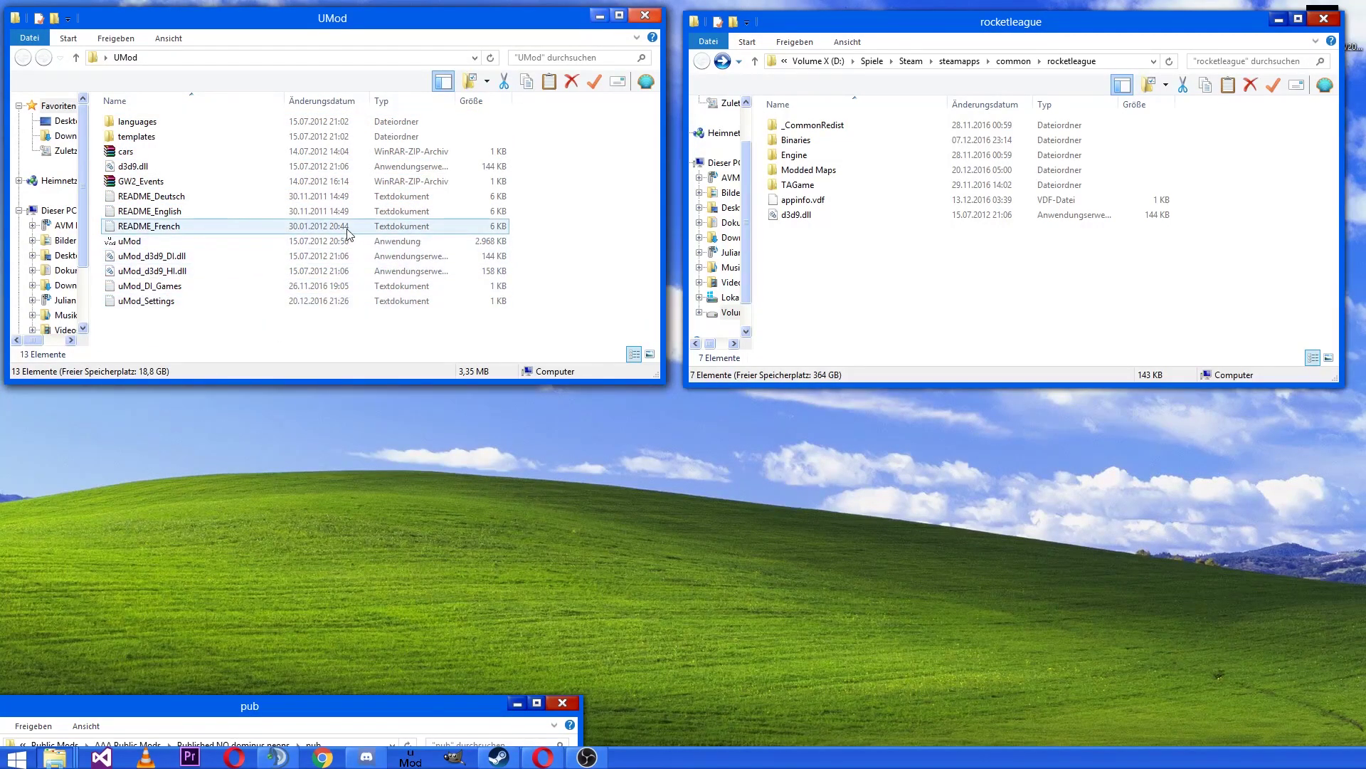
- Launch uMod.exe and start adding a new game via Main > Add game
left_click(149, 243)
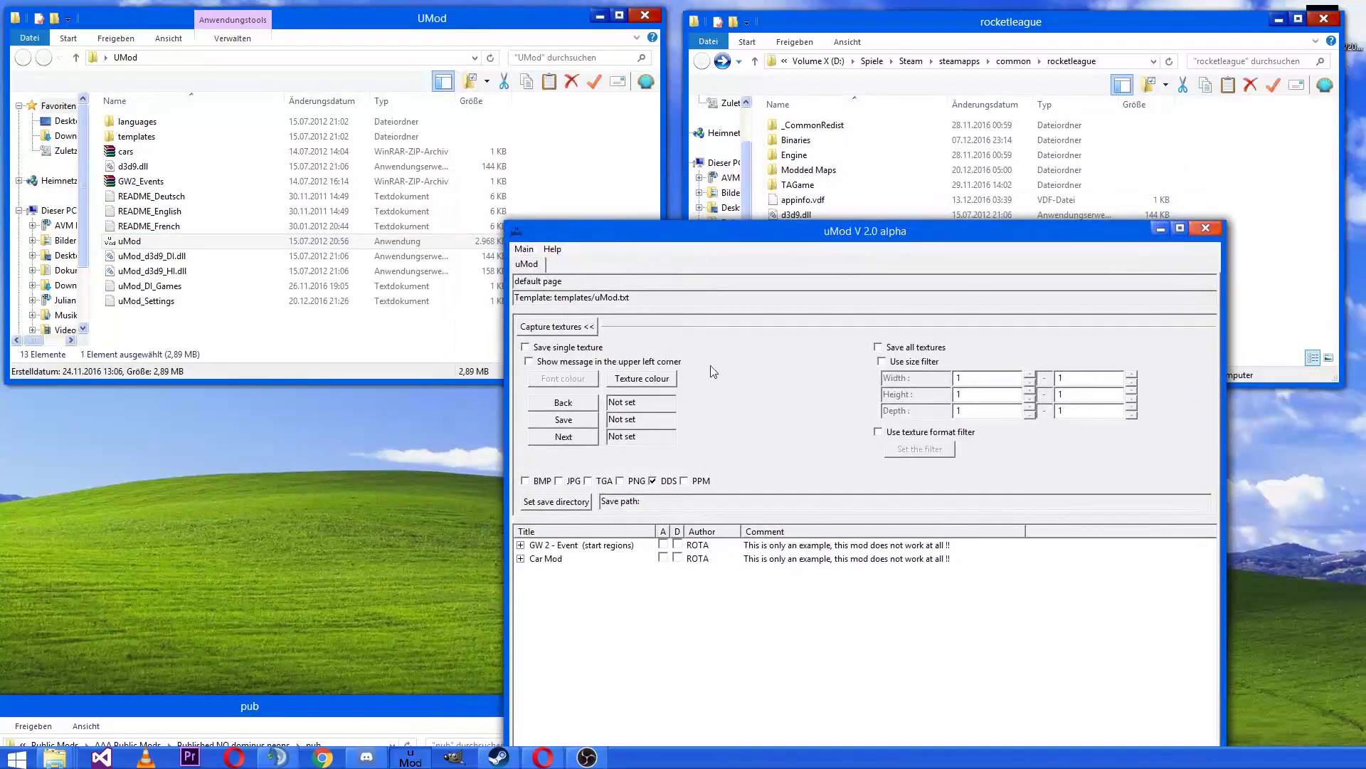
left_click(525, 249)
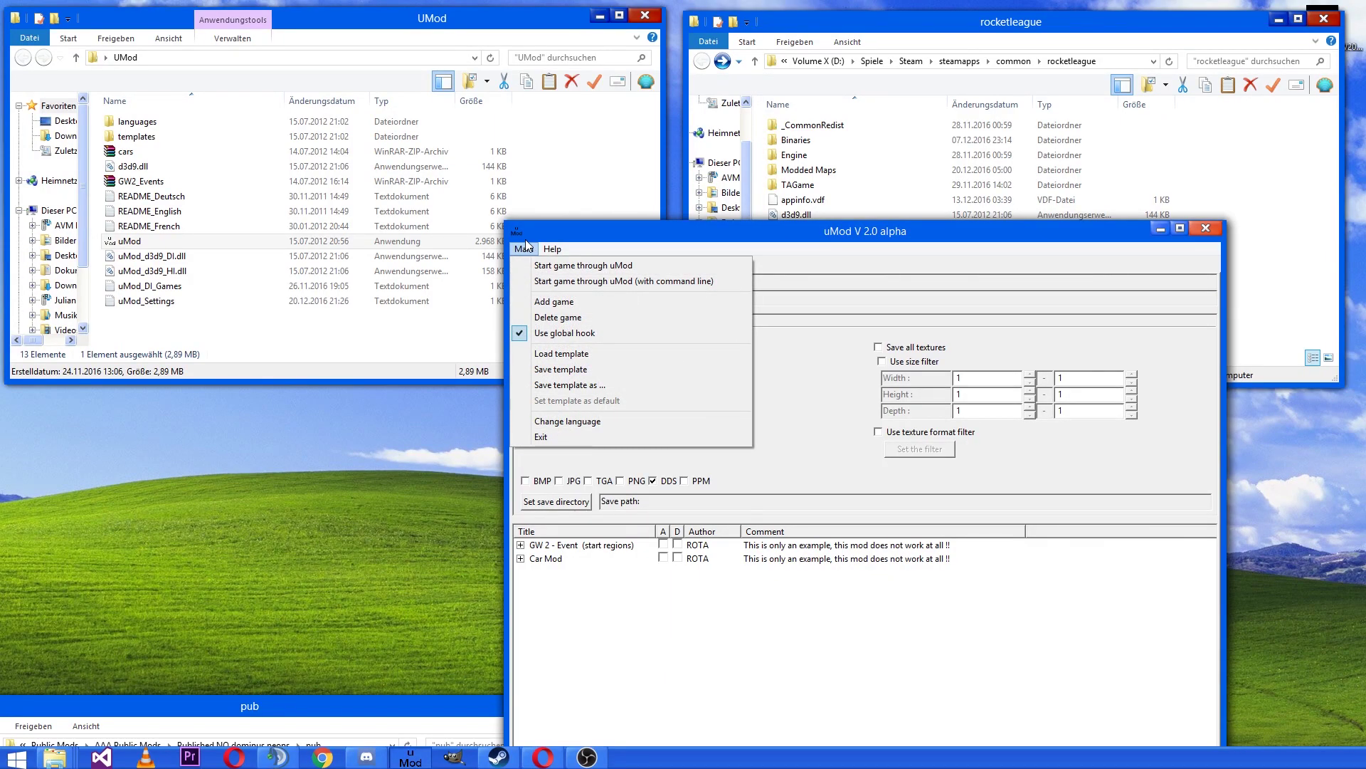
left_click(560, 303)
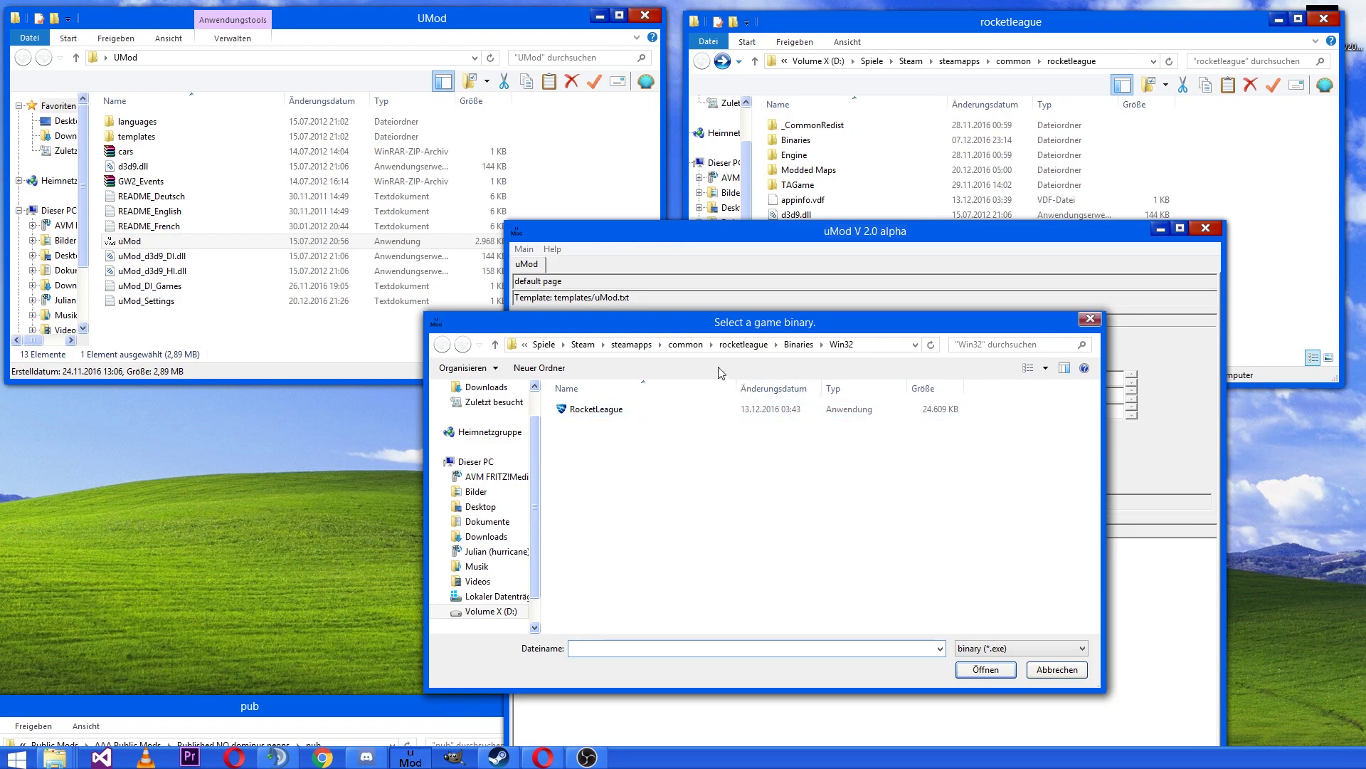
- Browse to steamapps\common\rocketleague\Binaries\Win32, pick RocketLeague.exe, then close the picker
left_click(632, 345)
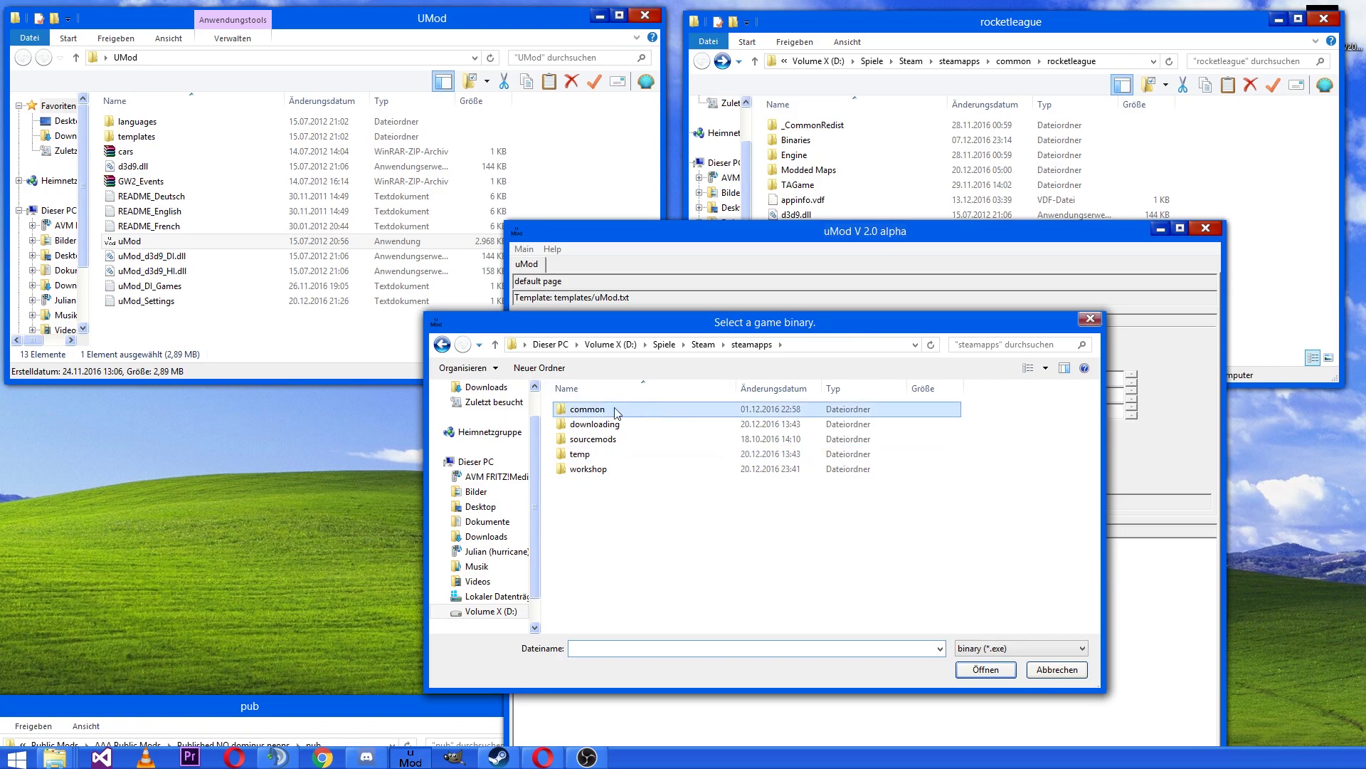
left_click(705, 345)
double_click(620, 627)
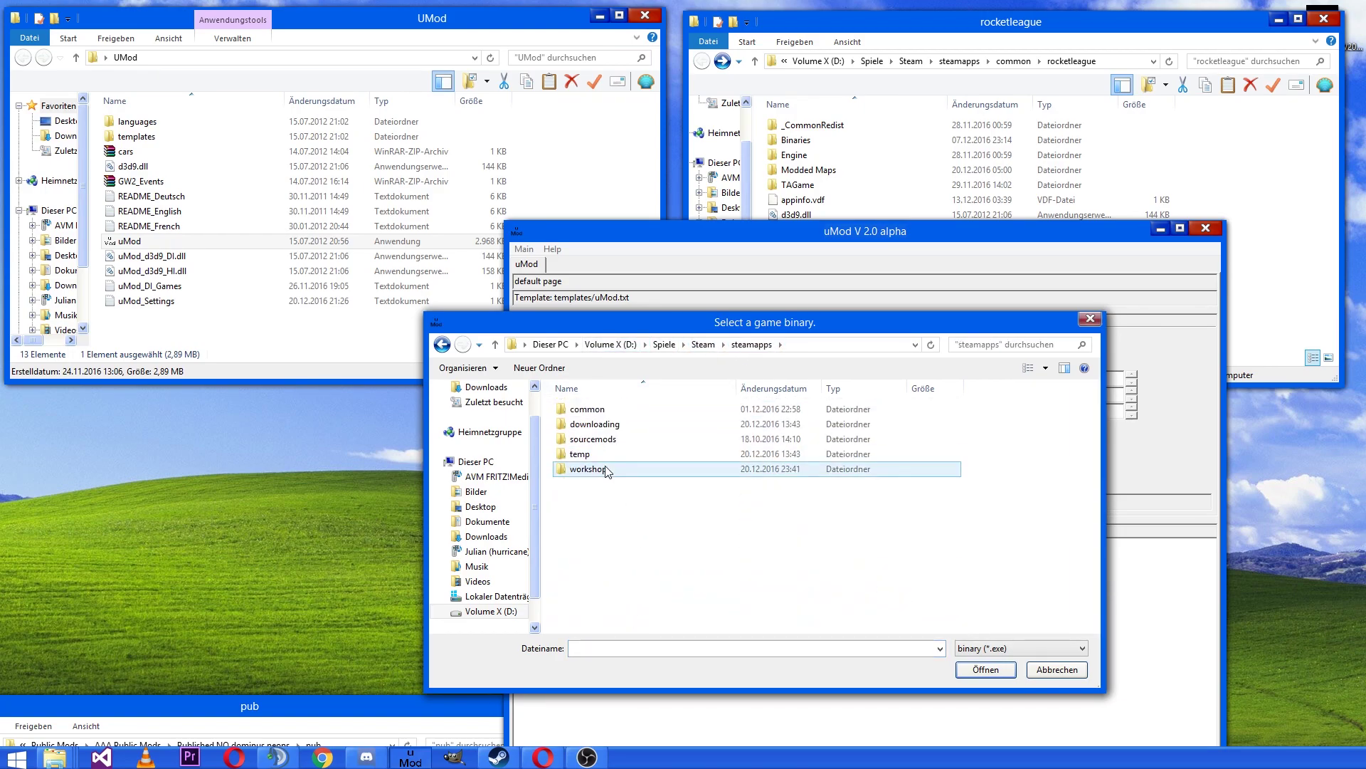
double_click(619, 410)
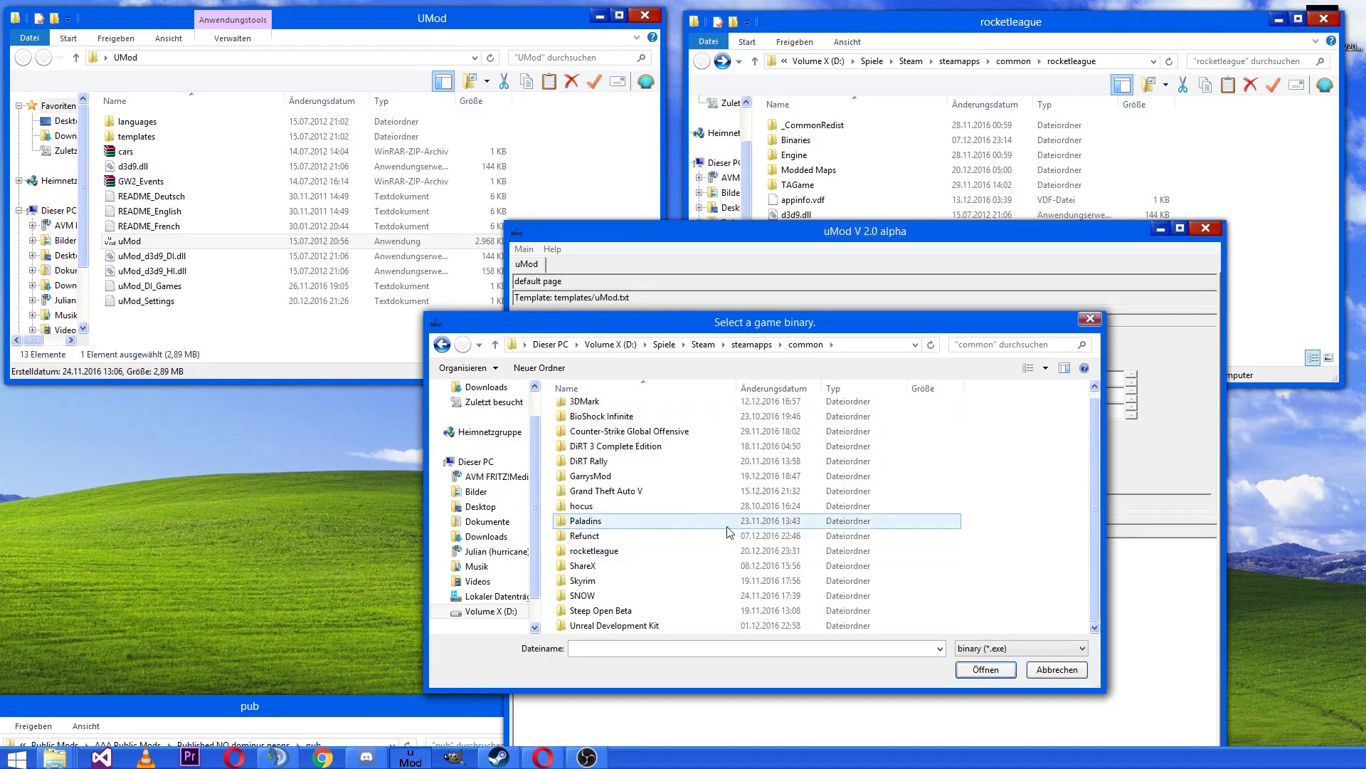
double_click(623, 550)
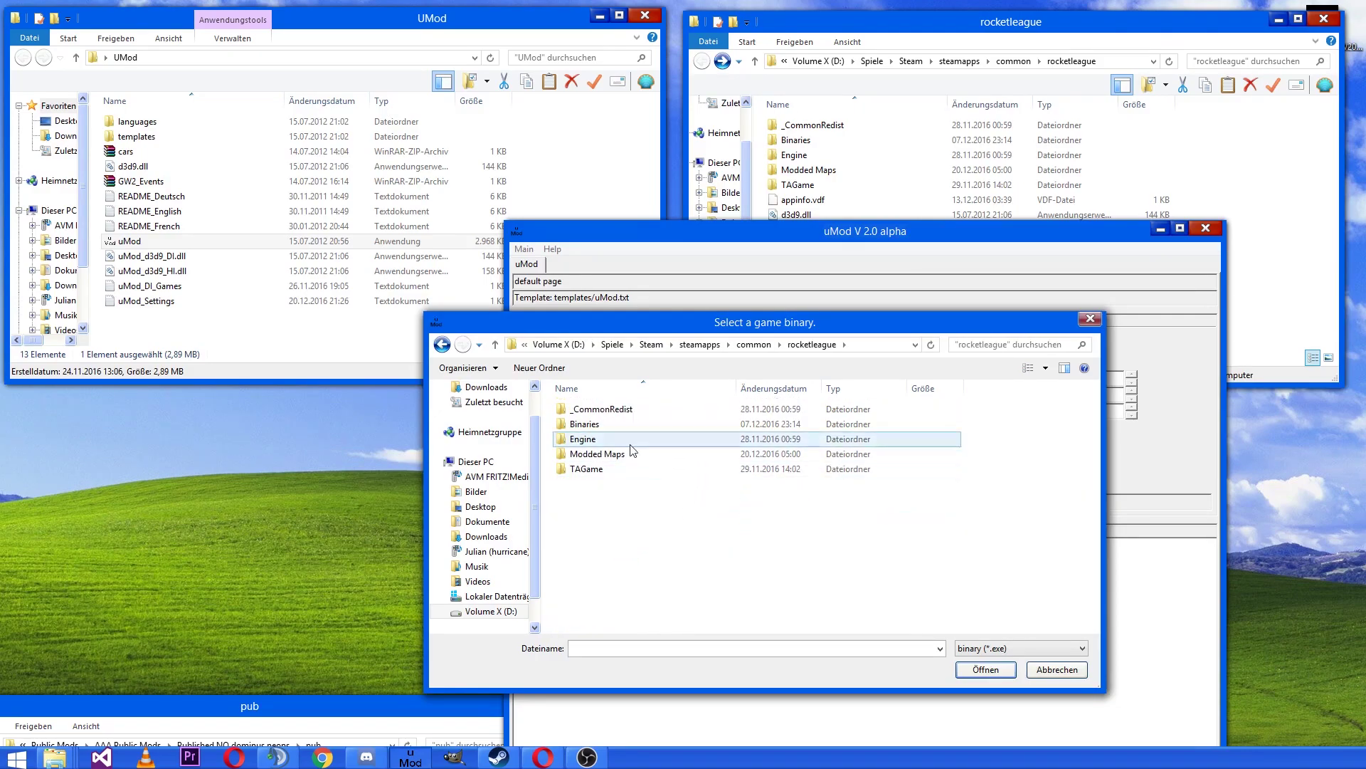
double_click(625, 425)
double_click(644, 410)
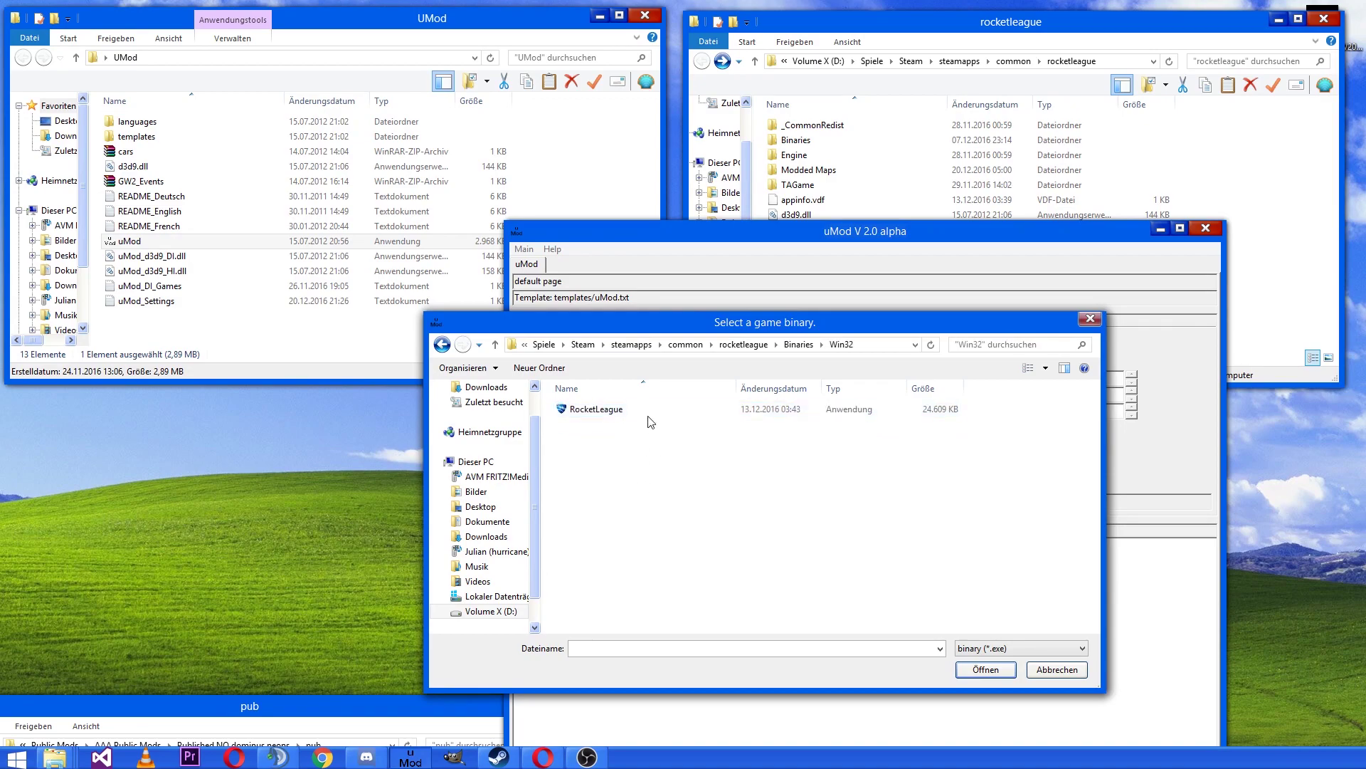
left_click(660, 410)
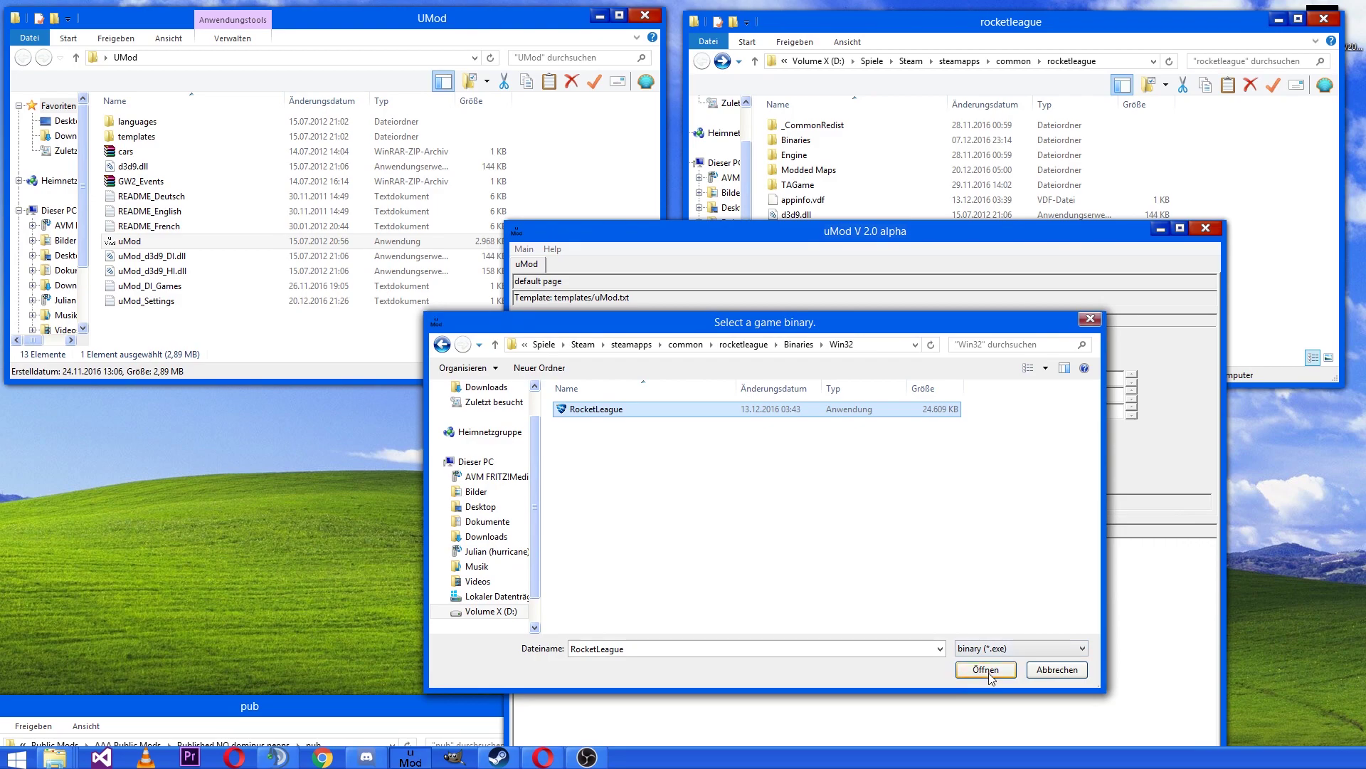
left_click(1091, 320)
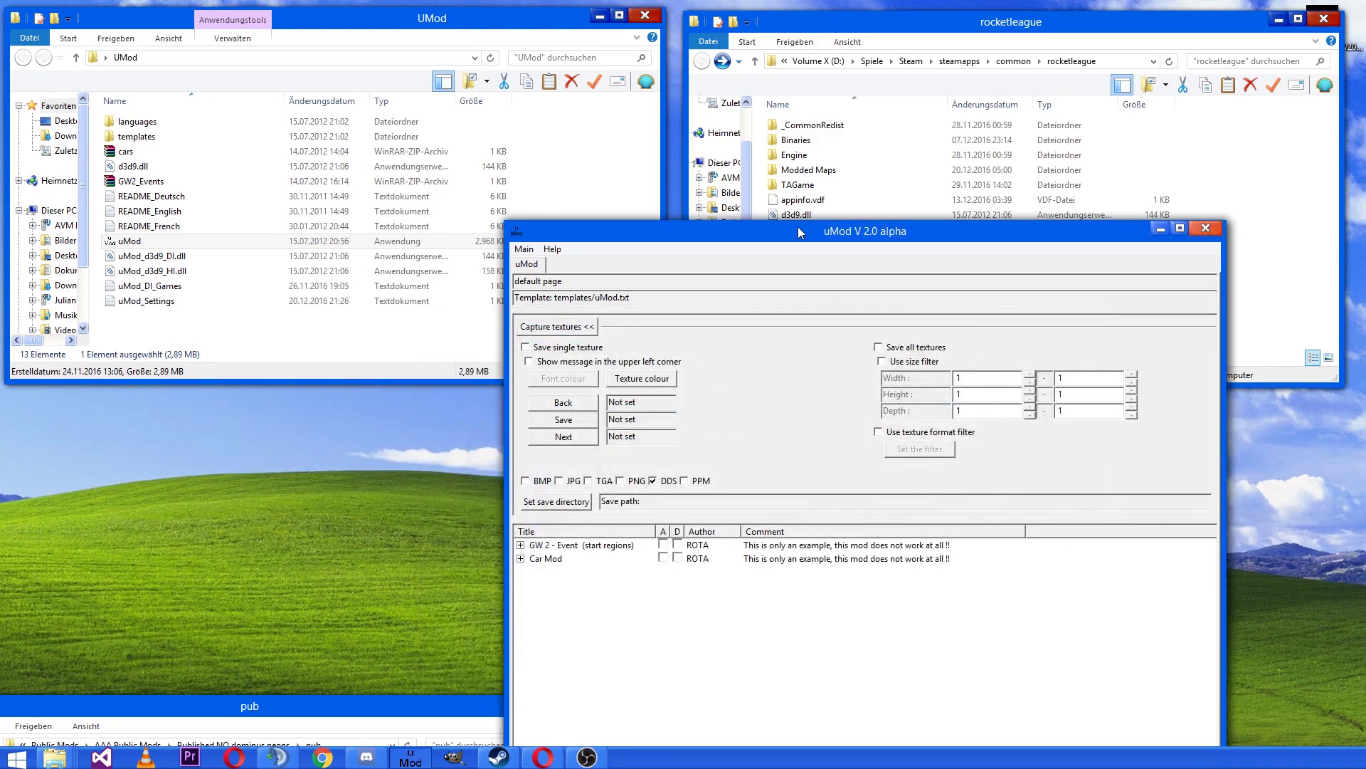
- Drag the uMod window down and to the right, out of the game's way
left_click_drag(800, 227, 838, 305)
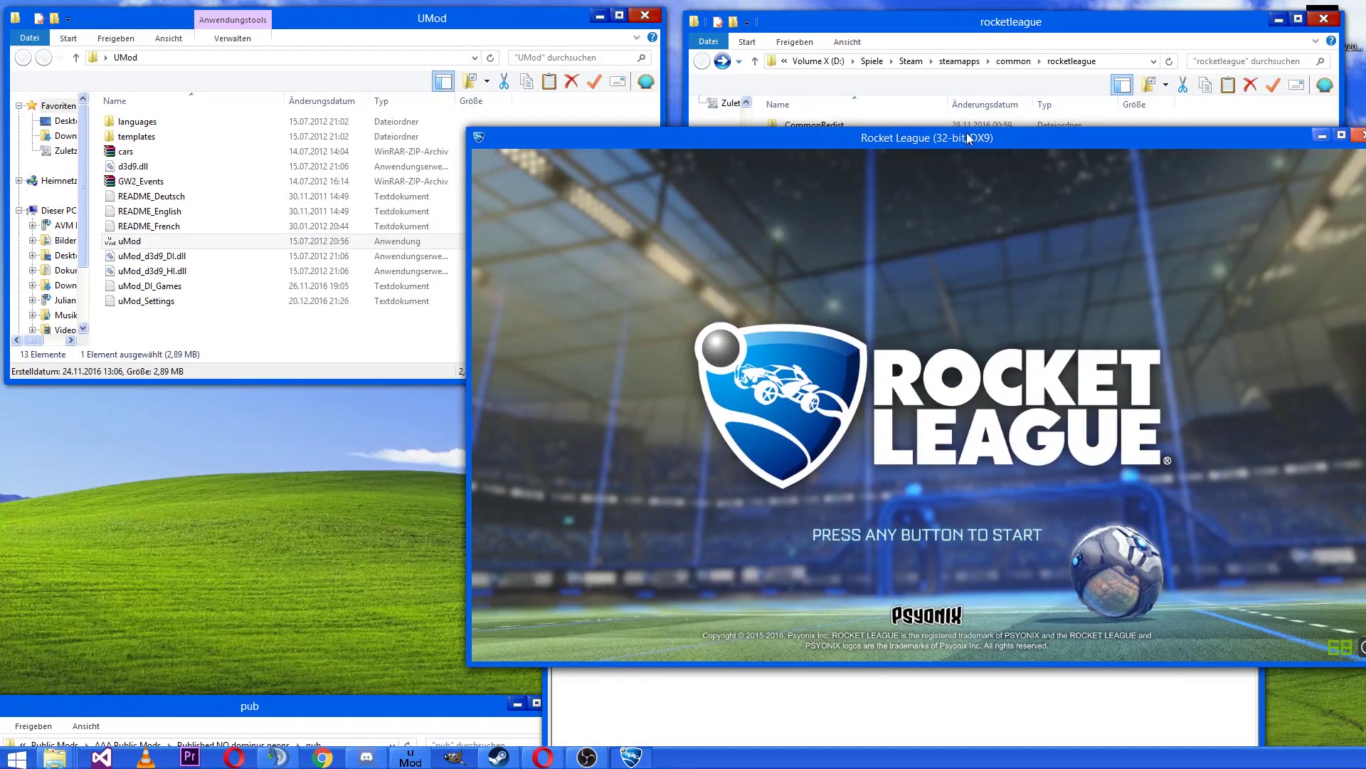
- Lower the Rocket League window, pass the title screen to the main menu, then lower it further
left_click_drag(948, 137, 961, 240)
left_click(852, 340)
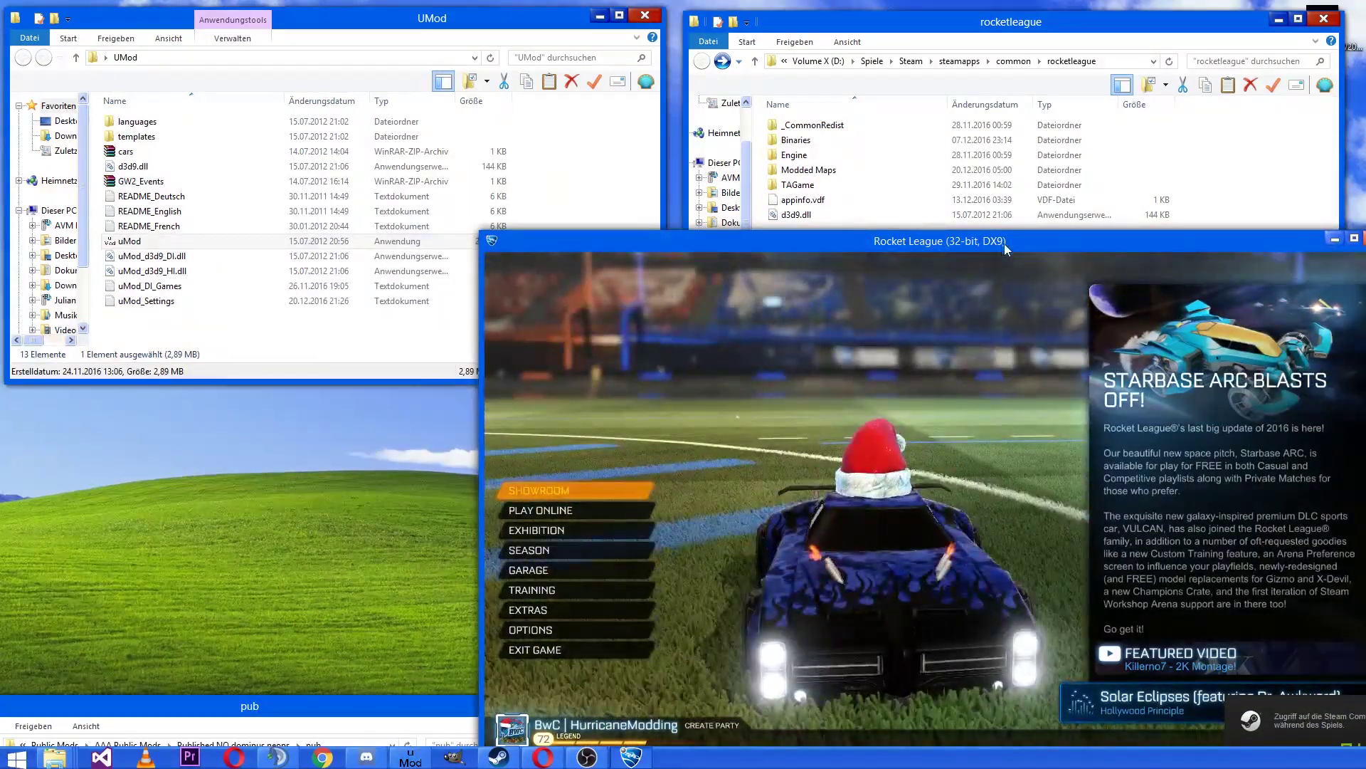
left_click_drag(1006, 241, 1030, 719)
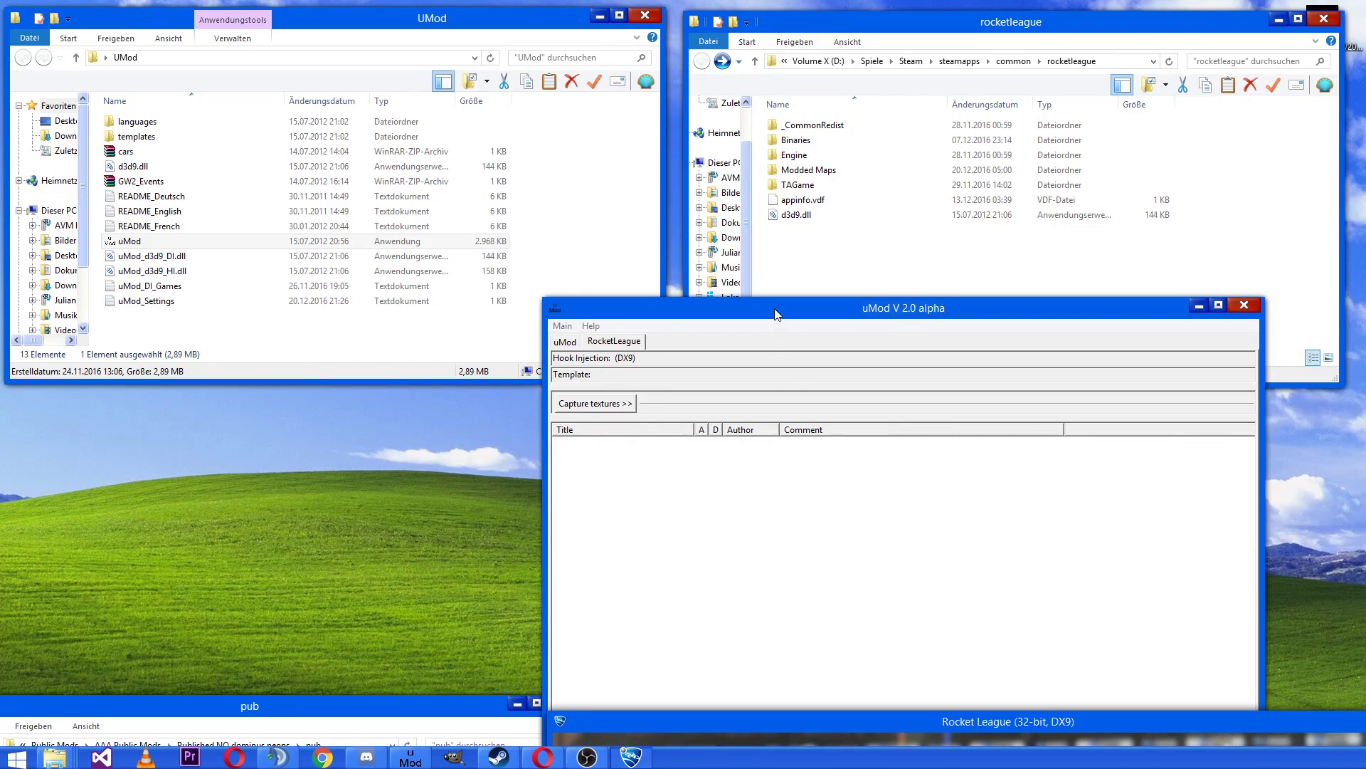
- Bring uMod forward showing DX9 hook injection, and reveal the pub folder's neons-engine-colored mod
left_click_drag(778, 314, 821, 319)
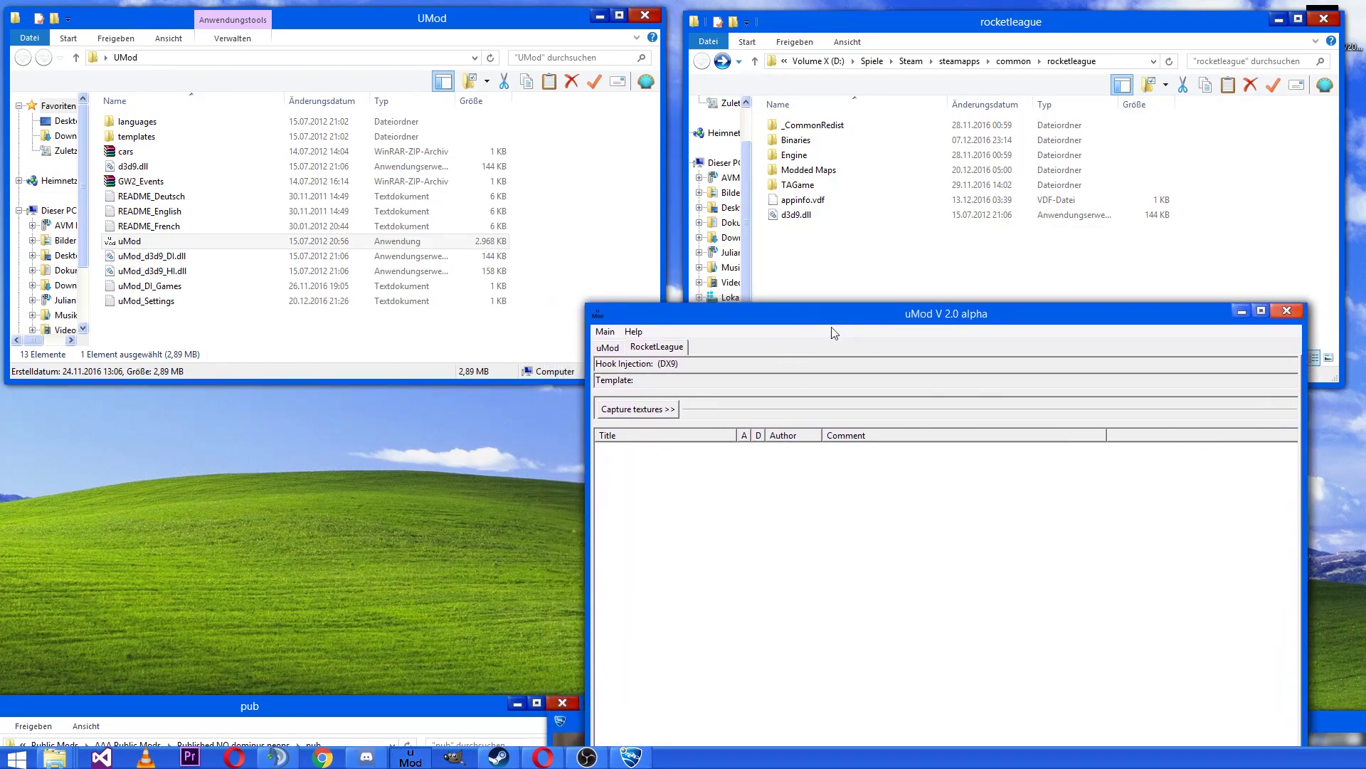
left_click(667, 364)
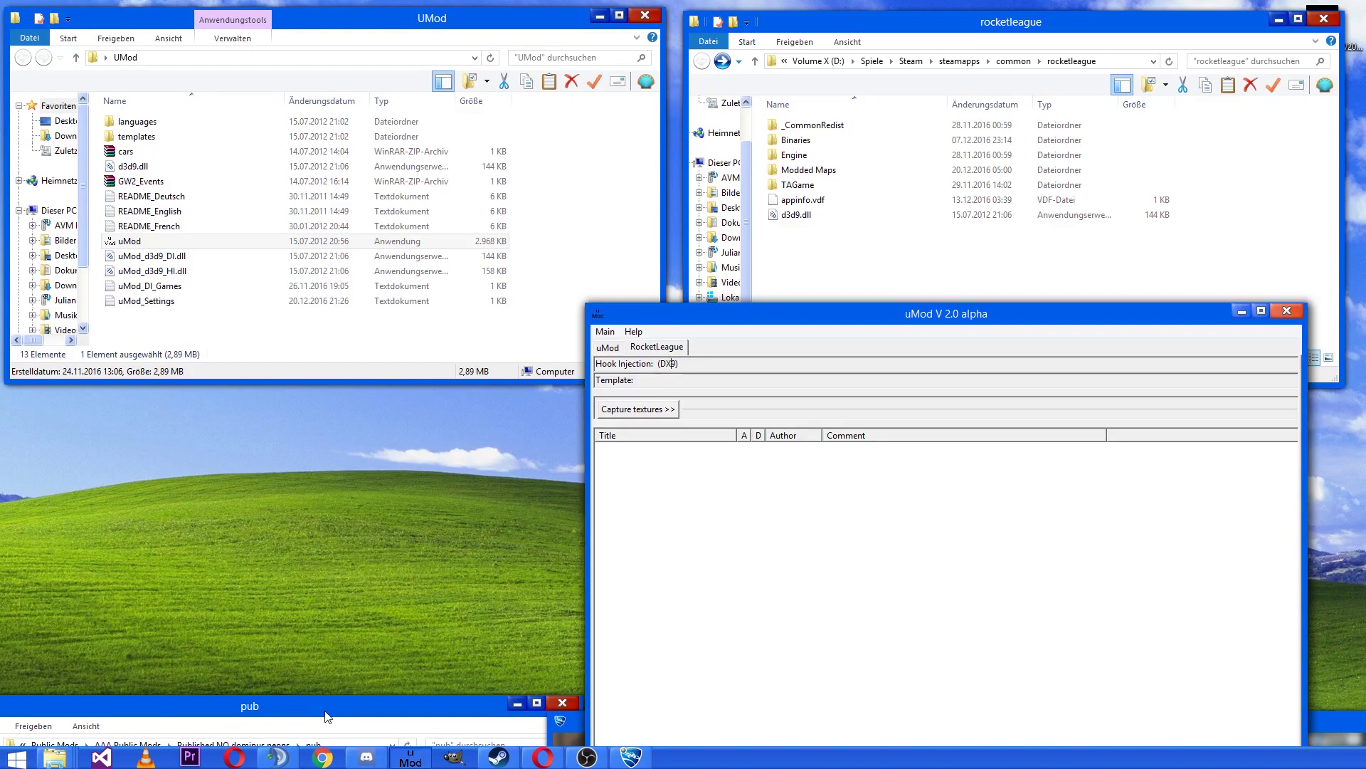
left_click_drag(318, 712, 319, 468)
left_click(138, 594)
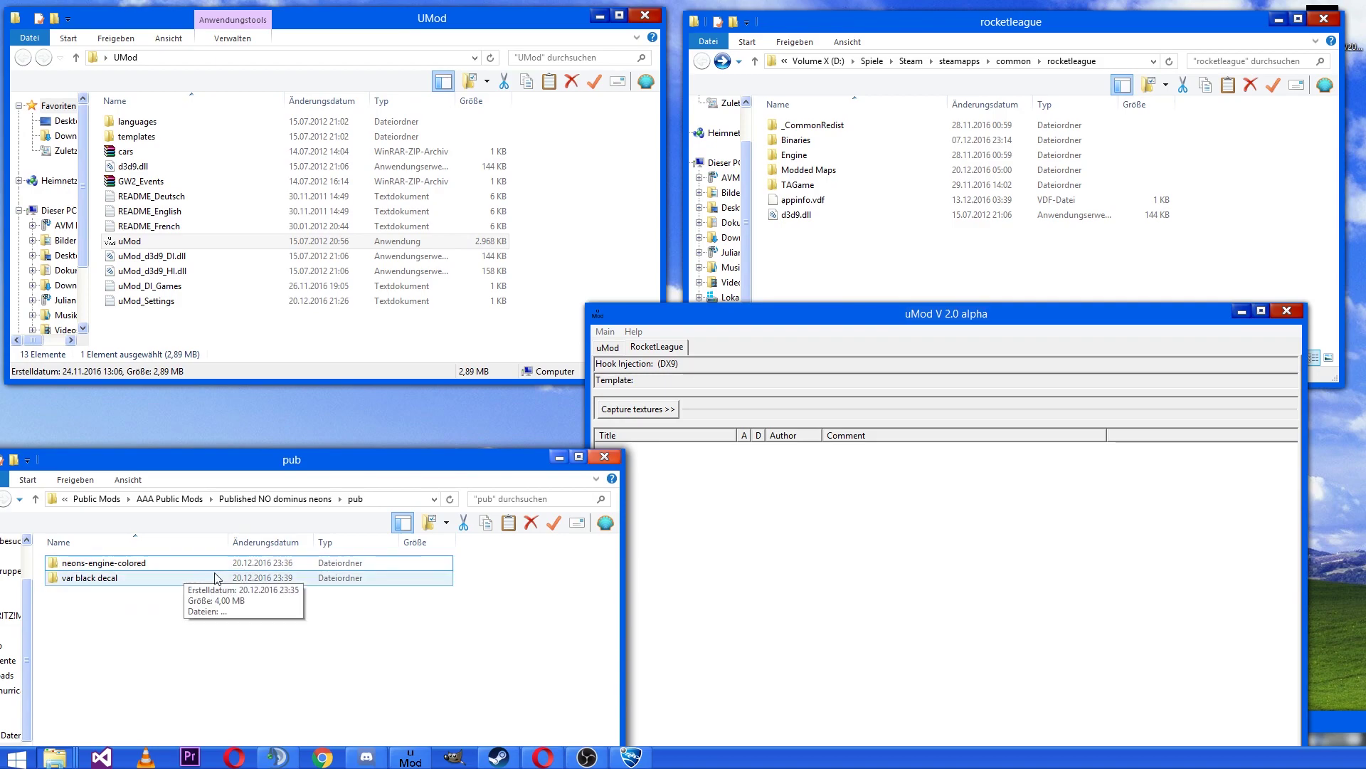
- Open neons-engine-colored and look through its pink, orange, yellow and red colour folders
left_click(132, 564)
double_click(132, 563)
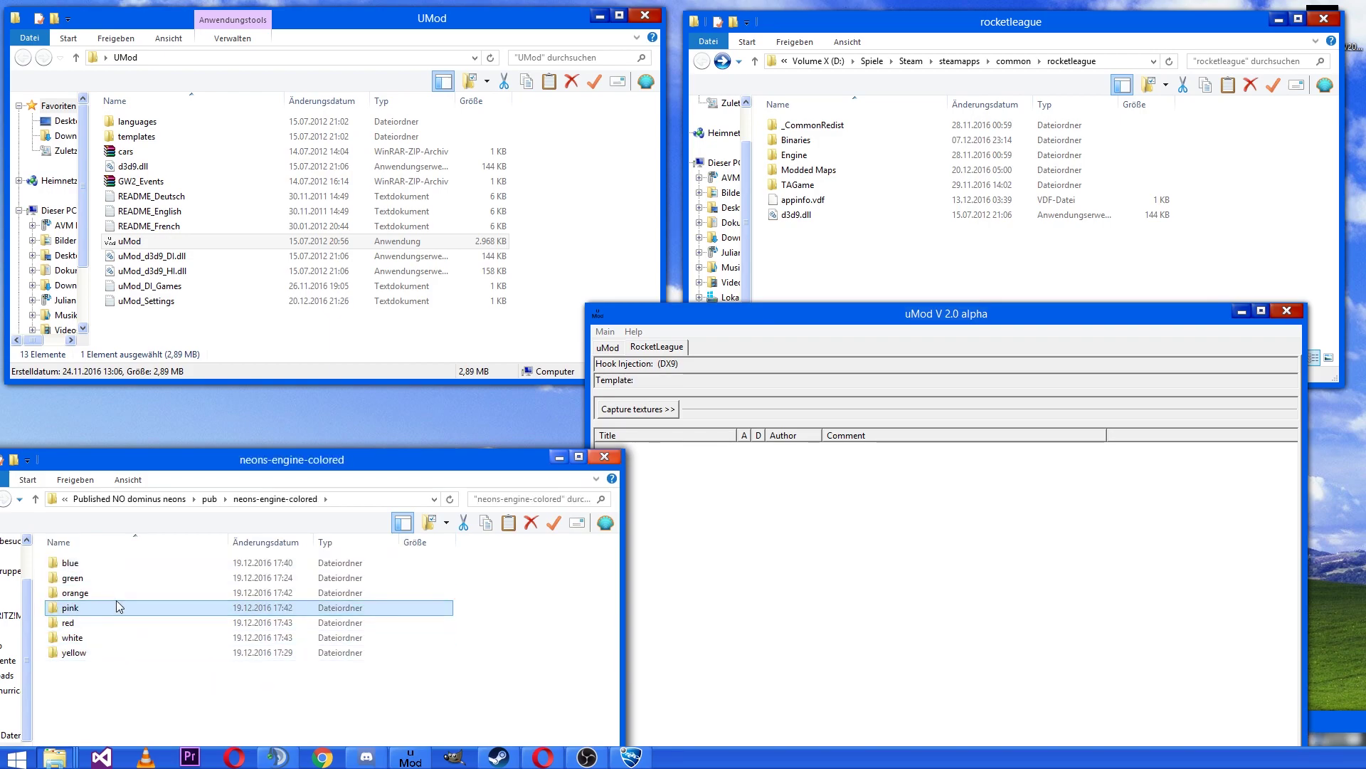
left_click(120, 606)
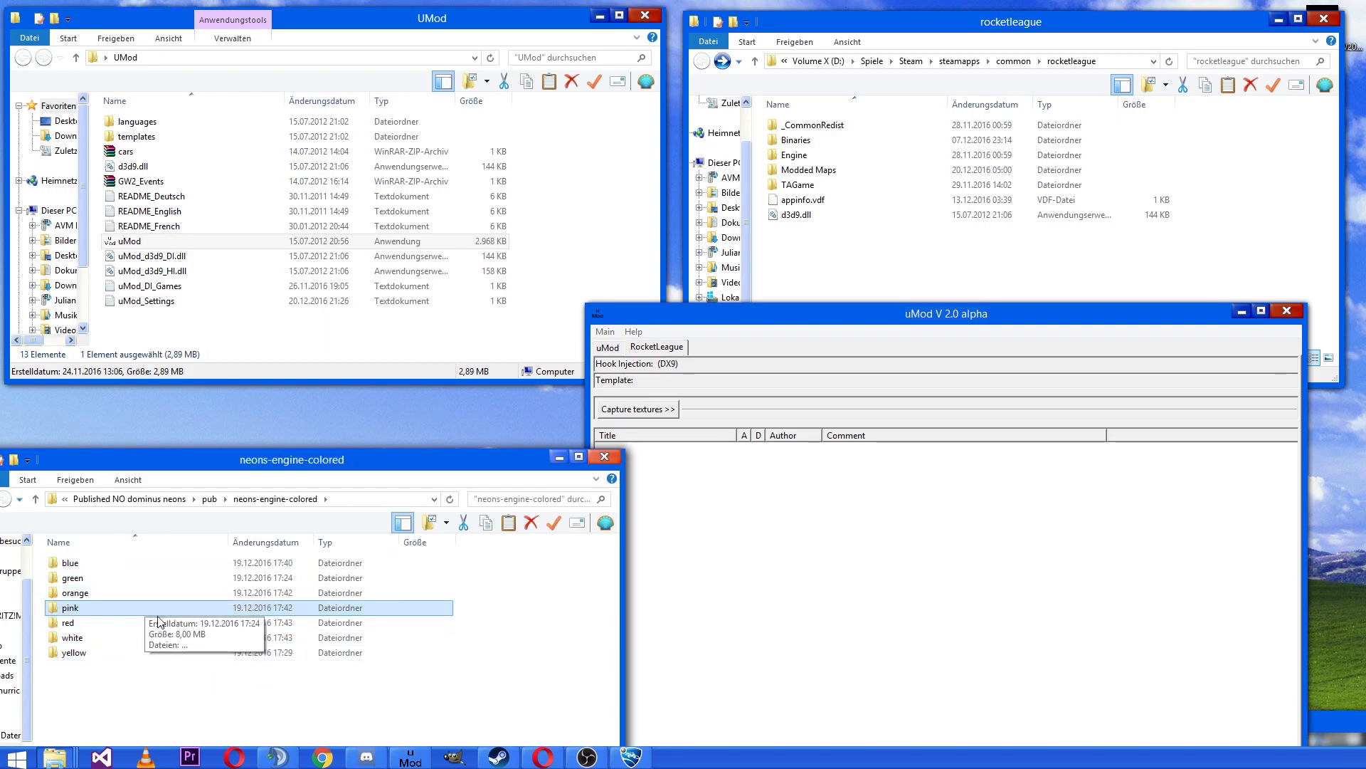
left_click(118, 594)
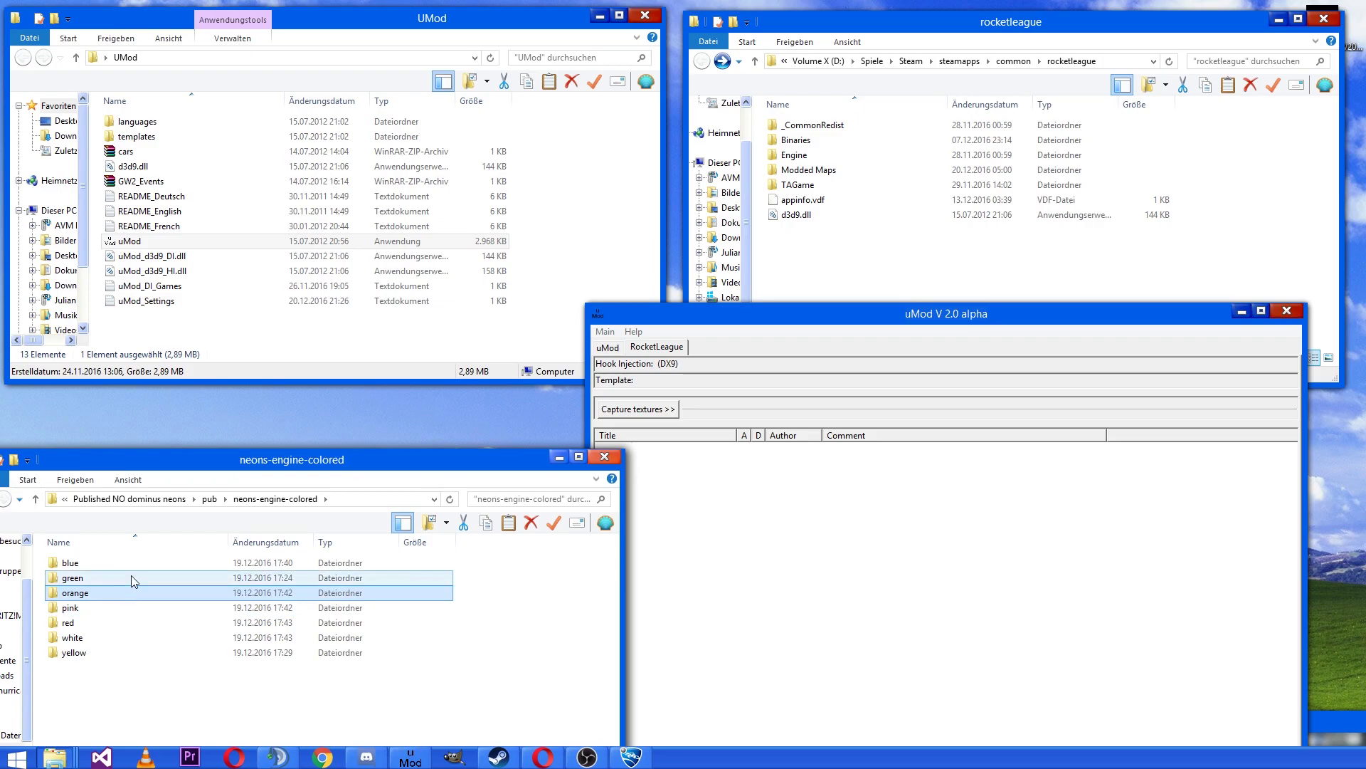
left_click(103, 656)
left_click(111, 622)
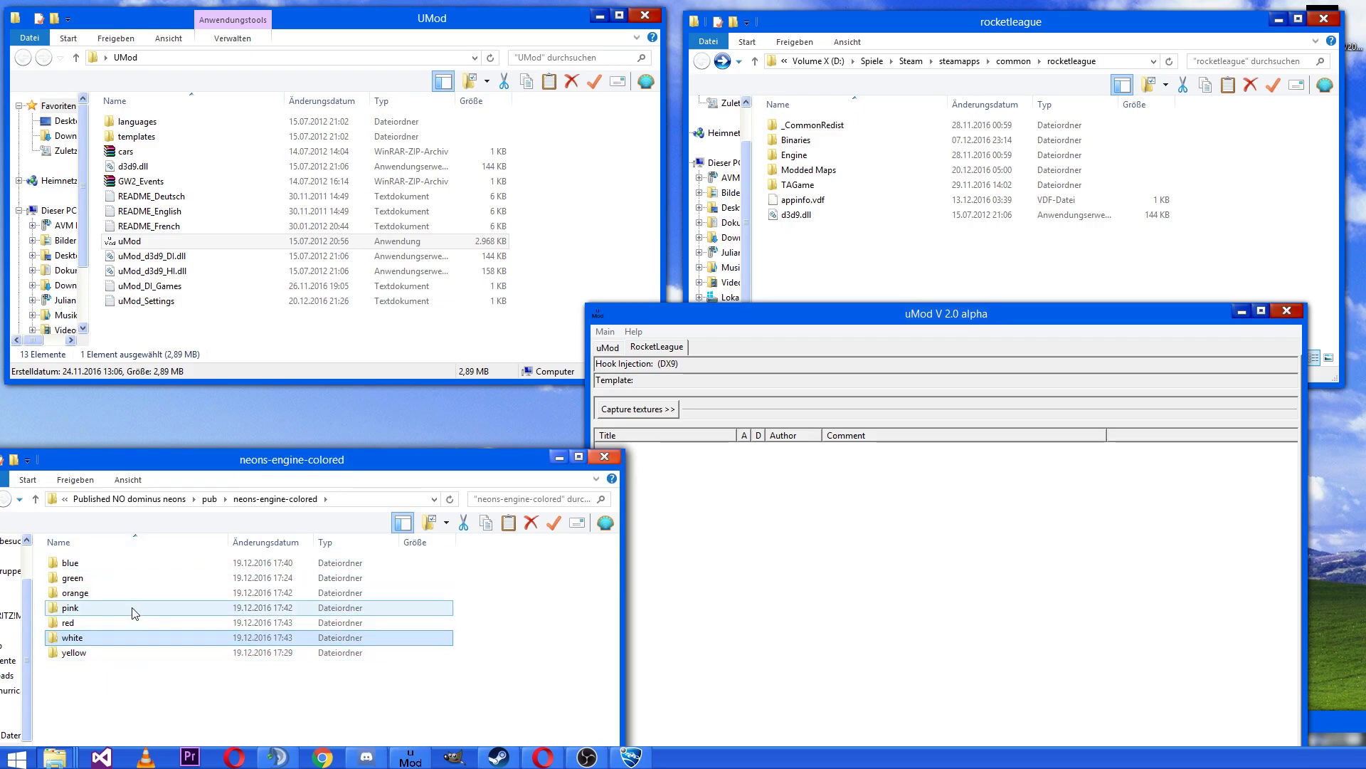
- Open the red folder and drag both .dds textures into uMod's mod list
double_click(87, 620)
left_click_drag(263, 568, 82, 679)
left_click_drag(87, 612, 851, 530)
- Expand the Single Textures package in uMod and check its two texture entries
left_click(859, 539)
left_click(602, 449)
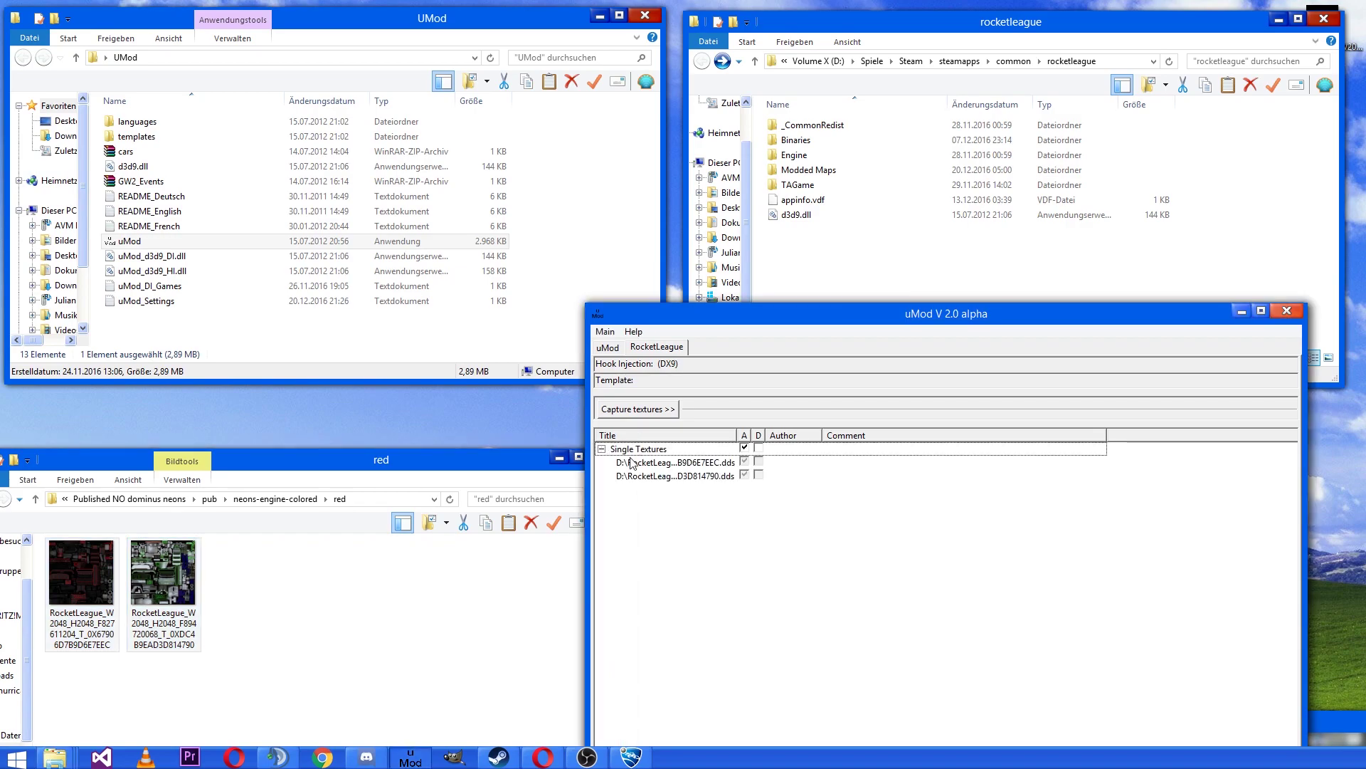
left_click(686, 476)
key("Up")
key("Down")
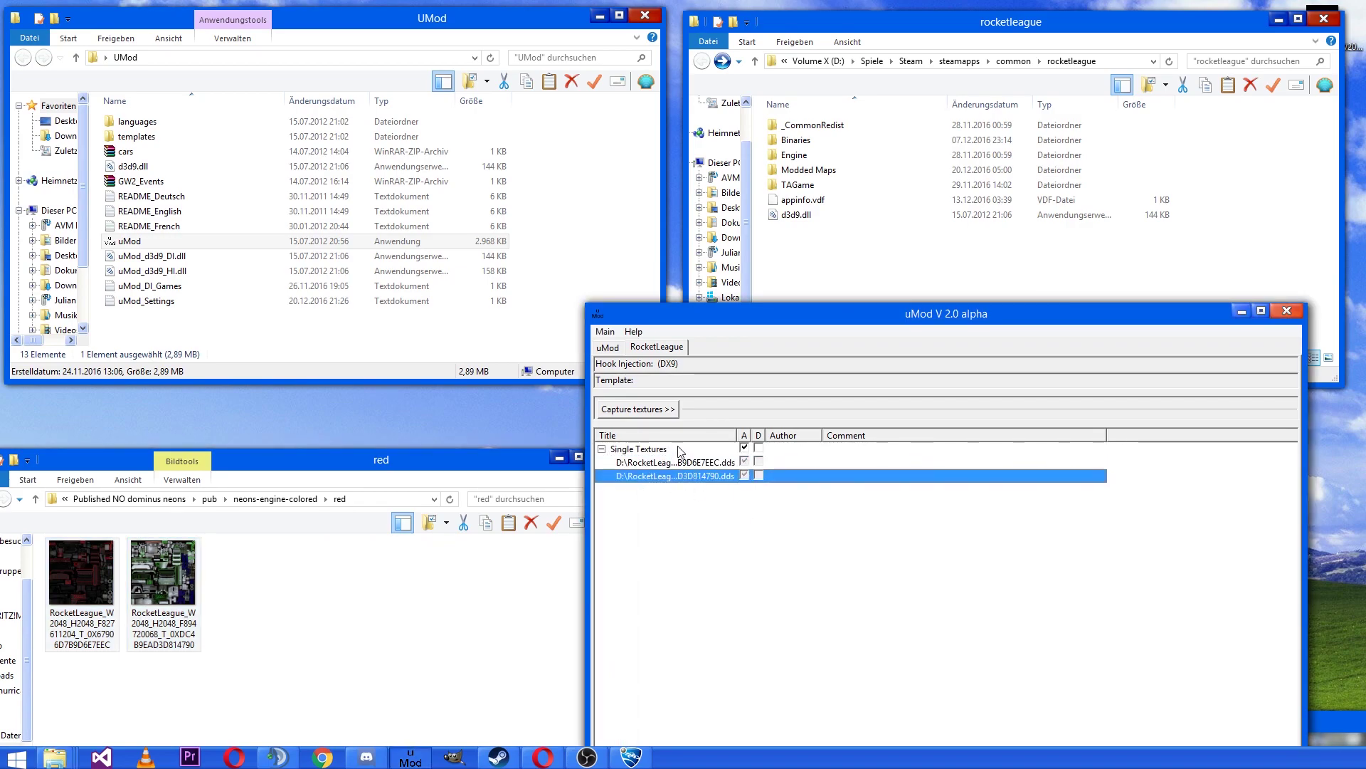
- Reload the Single Textures package with Update (reload), then bring Rocket League forward
left_click(682, 450)
right_click(670, 449)
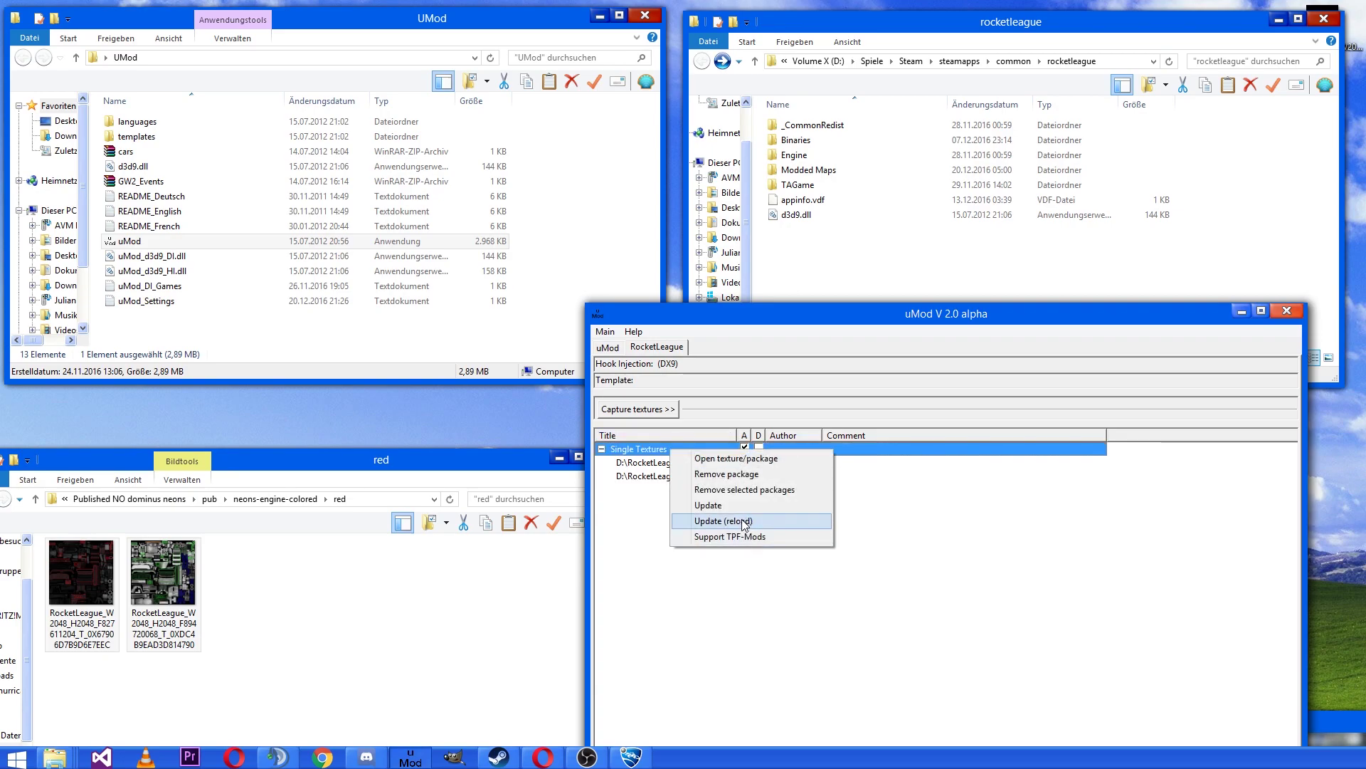
left_click(743, 525)
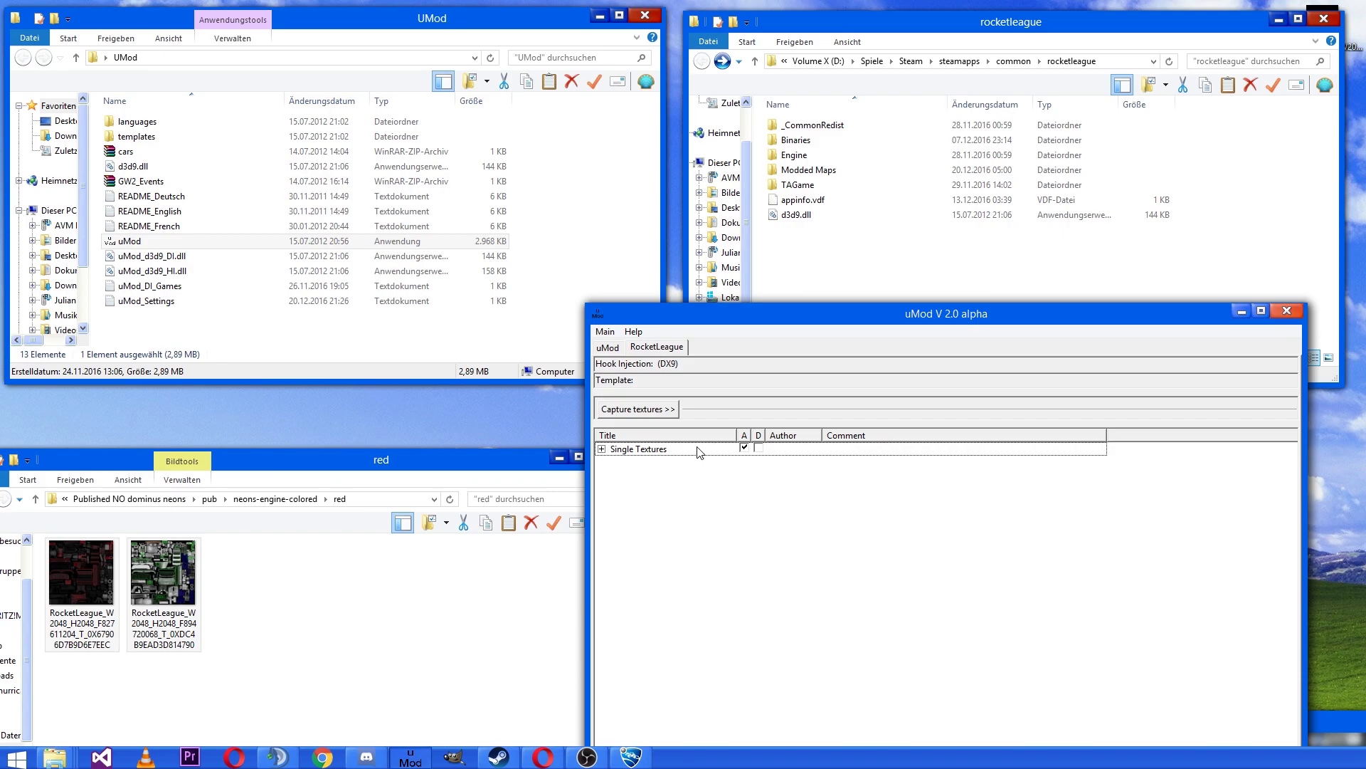
left_click(1242, 311)
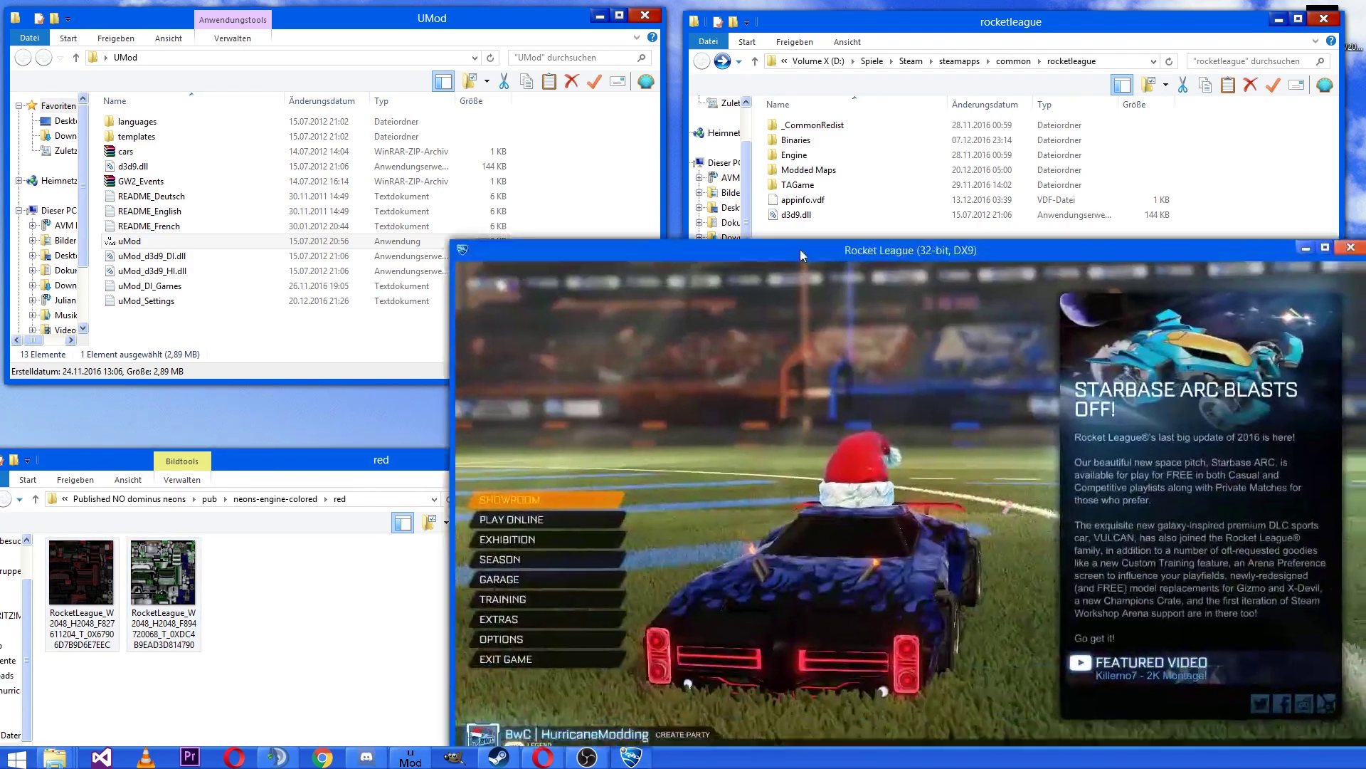
- View the car in the main menu, then move Rocket League out of the way behind the red folder
left_click_drag(800, 249, 787, 206)
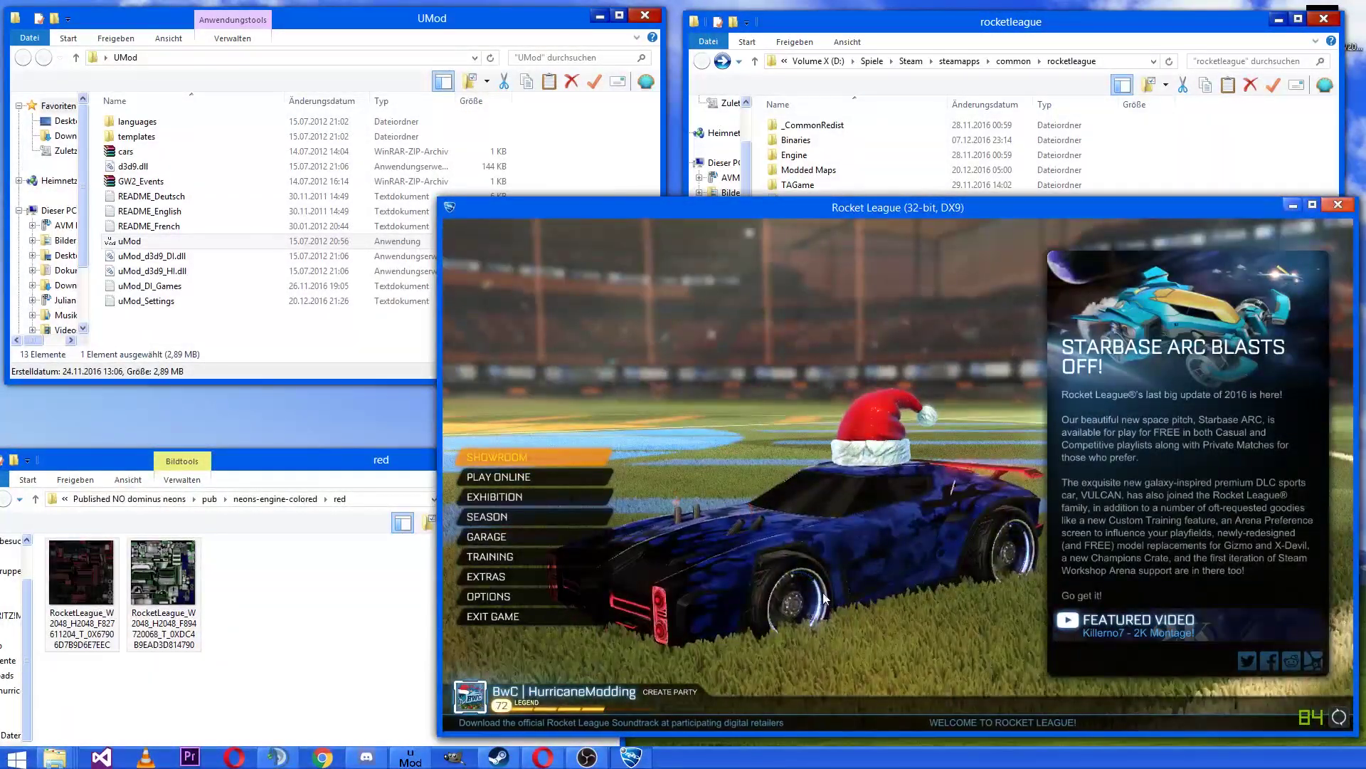
left_click(353, 456)
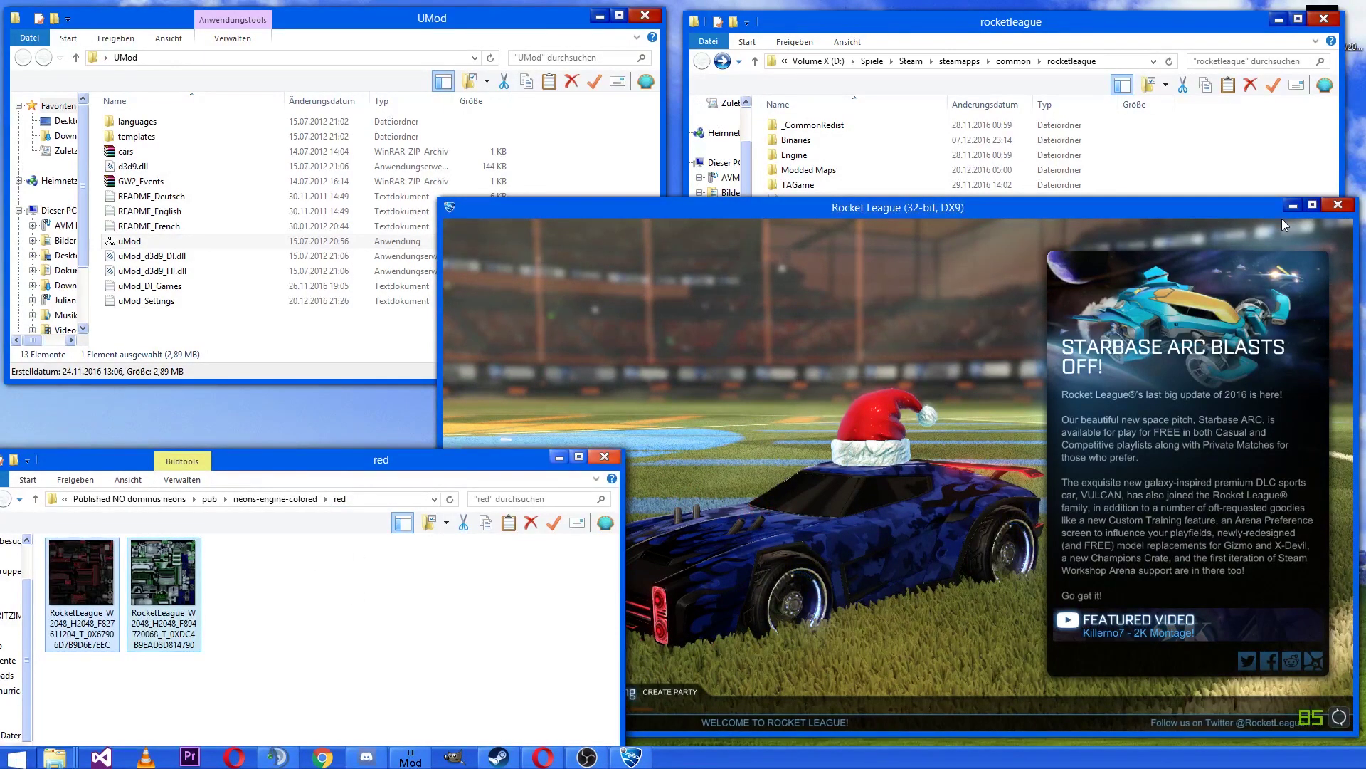
left_click_drag(1282, 207, 1265, 424)
- Restore and reposition uMod, confirming the RocketLeague tab shows DX9 hook injection and Single Textures checked
left_click(411, 756)
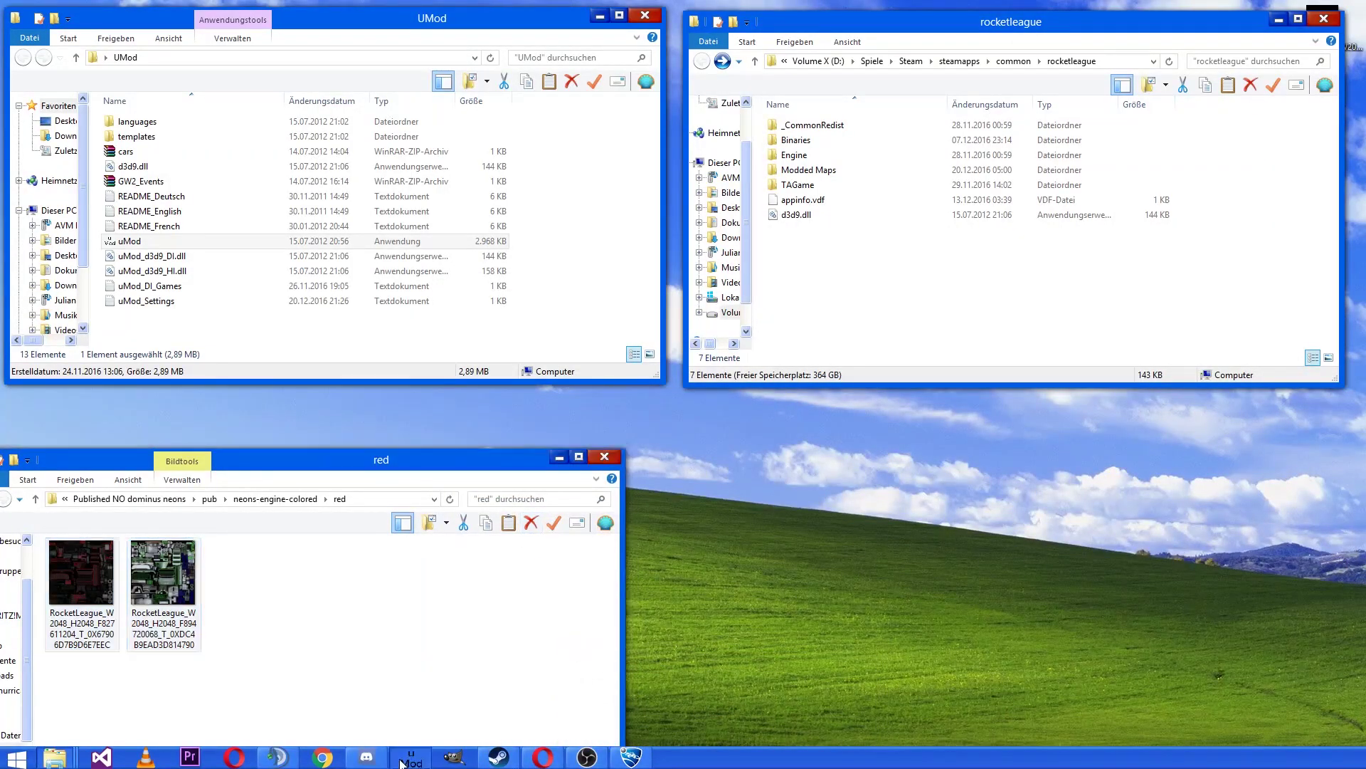
left_click_drag(887, 318, 910, 214)
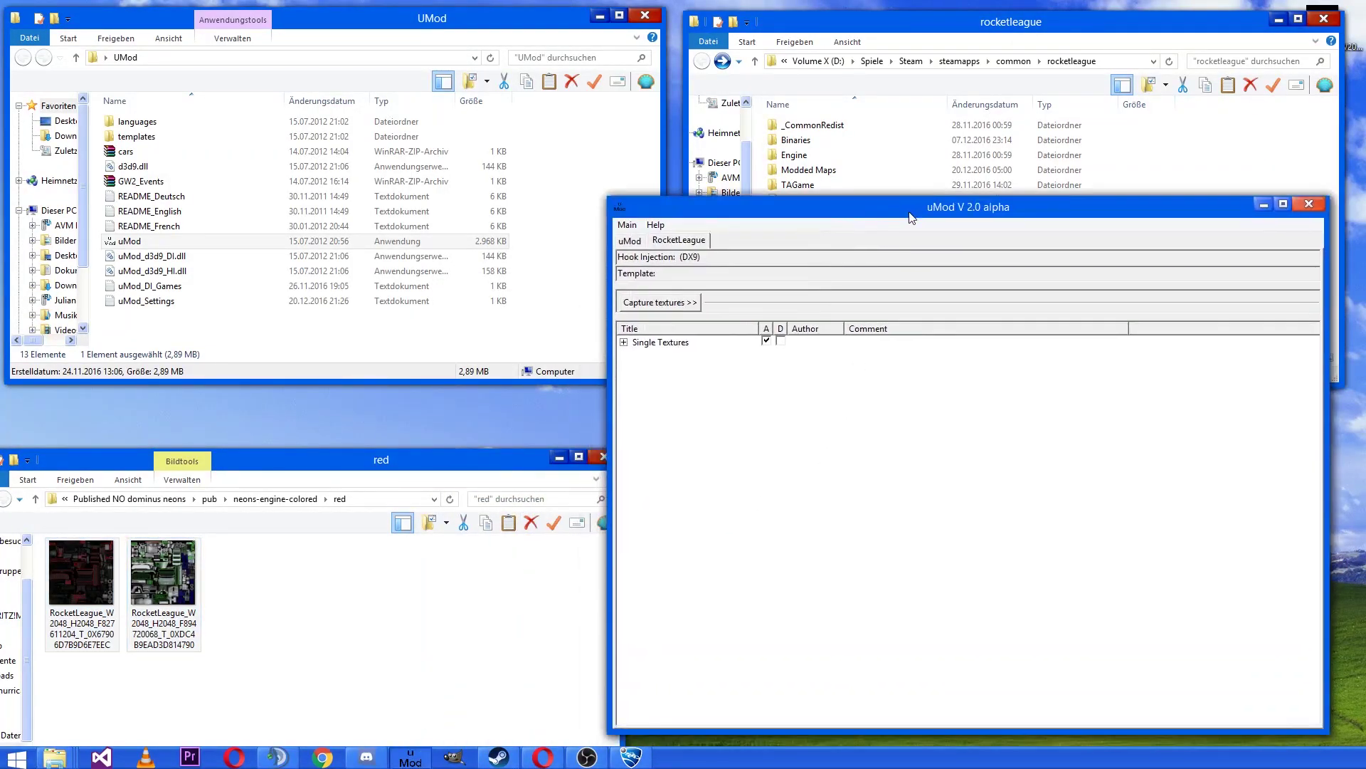
left_click(827, 493)
left_click(688, 244)
left_click_drag(648, 257, 703, 257)
left_click(671, 256)
left_click(914, 403)
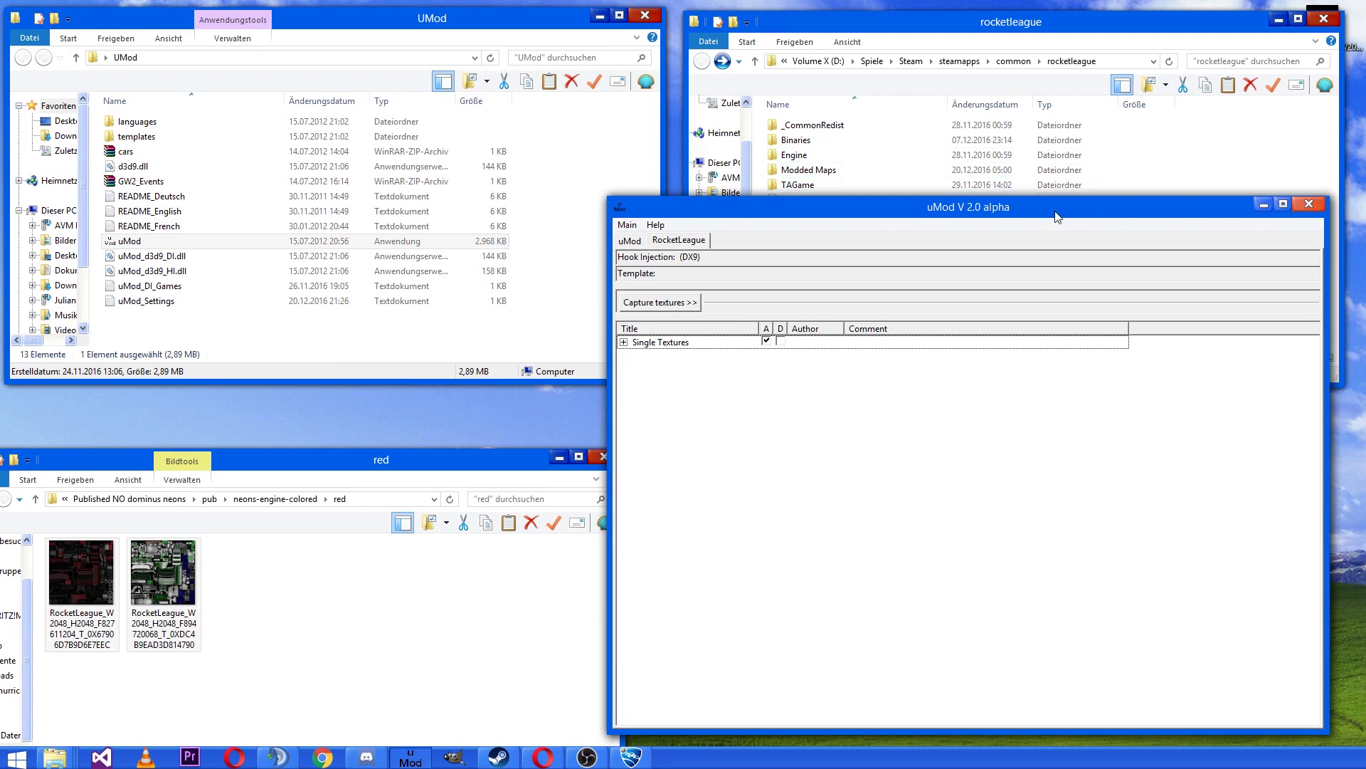
mouse_move(1056, 215)
left_mouse_down()
mouse_move(1042, 240)
mouse_move(1034, 210)
left_mouse_up()
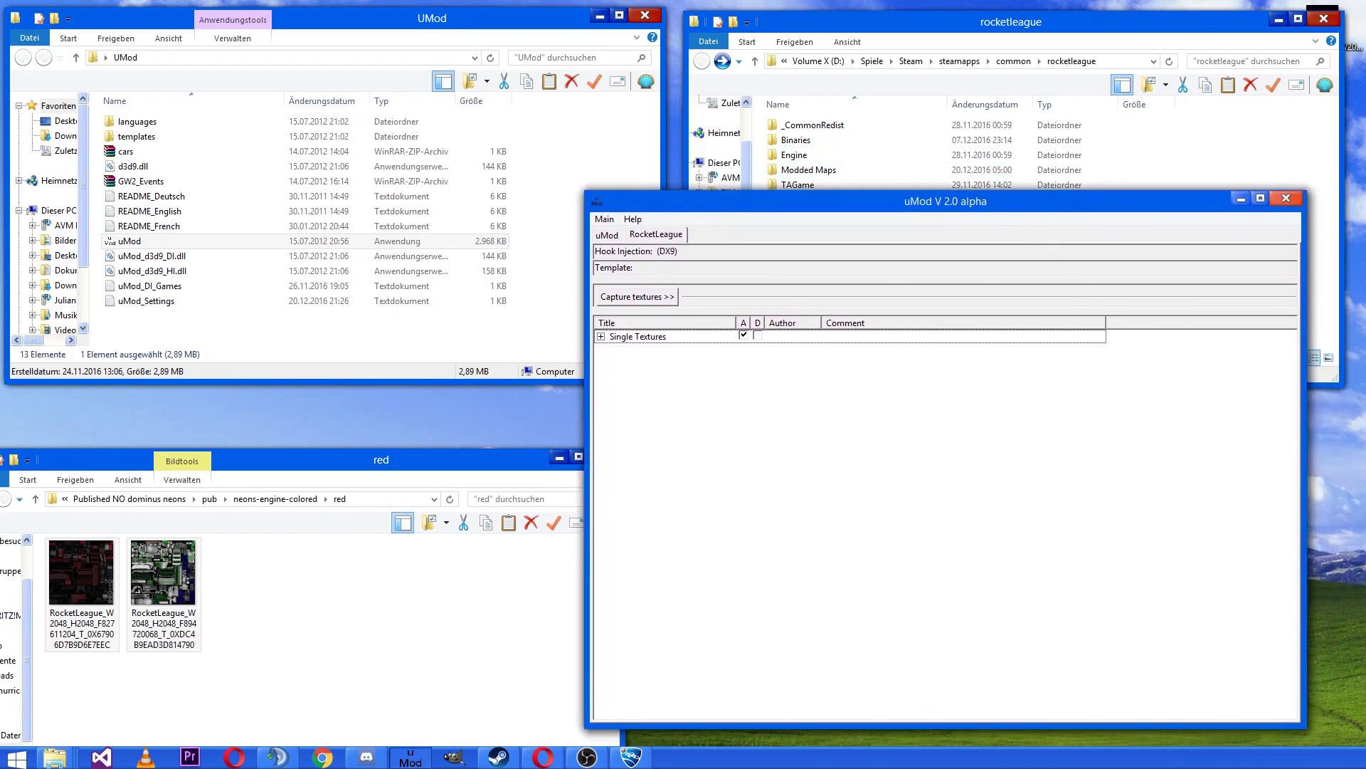